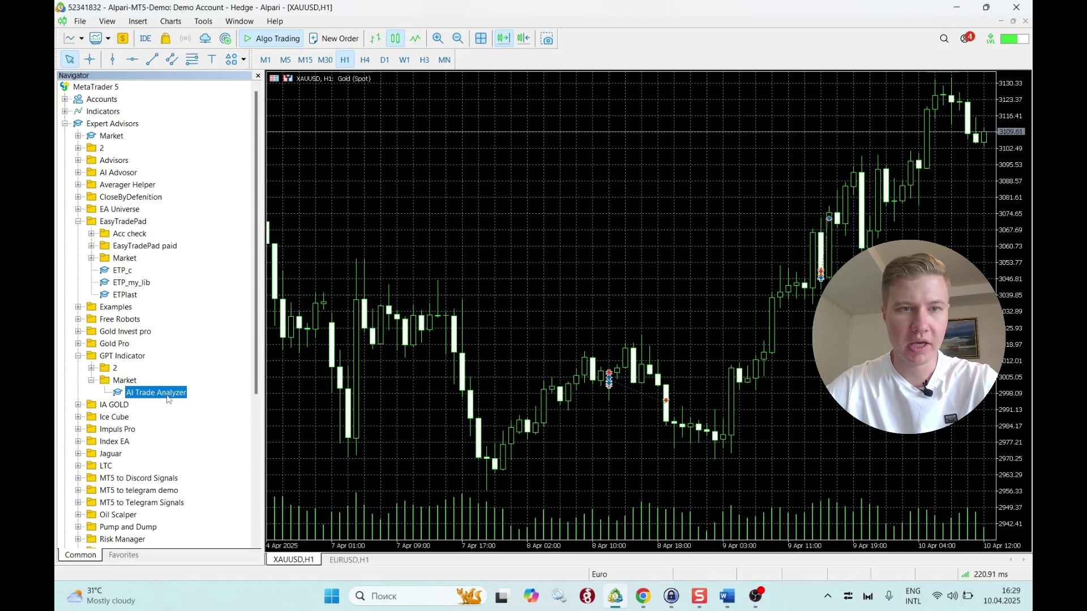
Attach AI Trade Analyzer to the gold chart and review its OpenAI and Profit.com API key inputs
left_click_drag(379, 266, 375, 264)
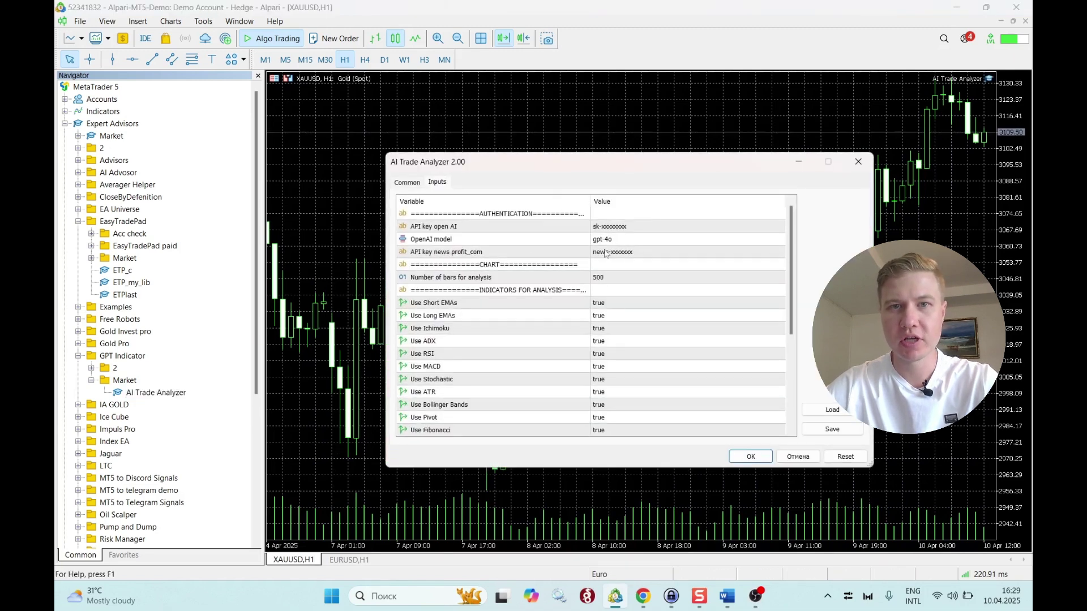
left_click(637, 232)
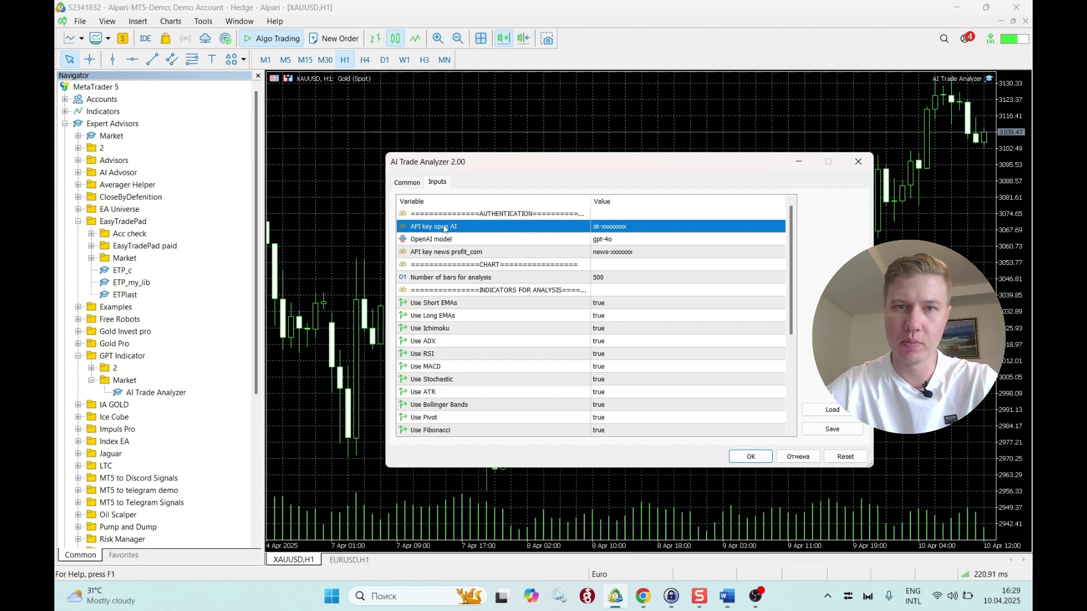
left_click(472, 254)
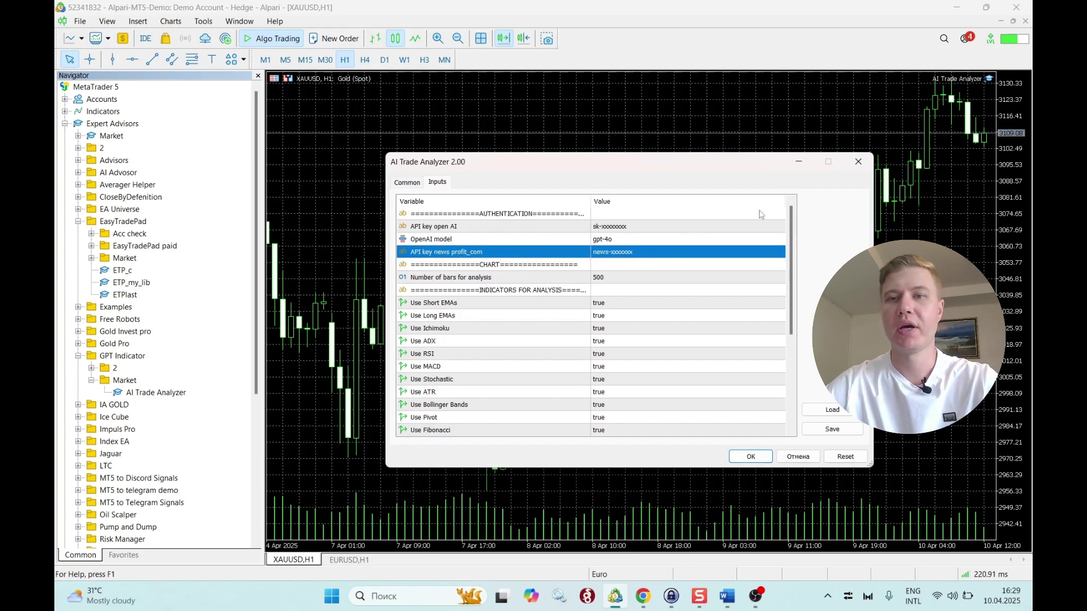
Switch to Chrome and select the platform.openai.com docs overview page address
left_click(644, 596)
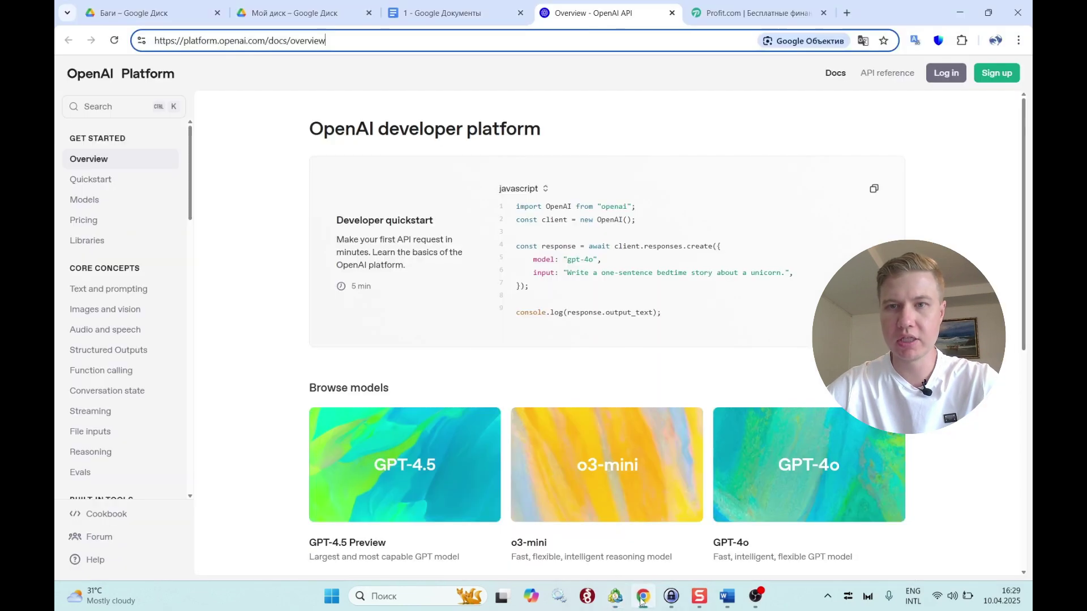
left_click(372, 44)
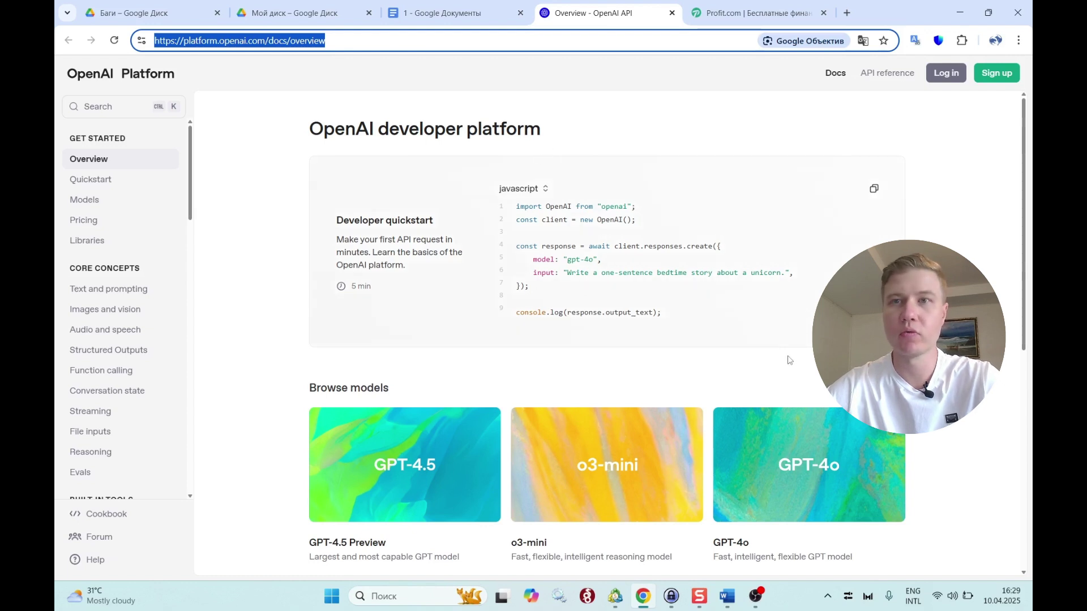
On the Profit.com tab, remove '/ru' from the address to load the English homepage
left_click(752, 13)
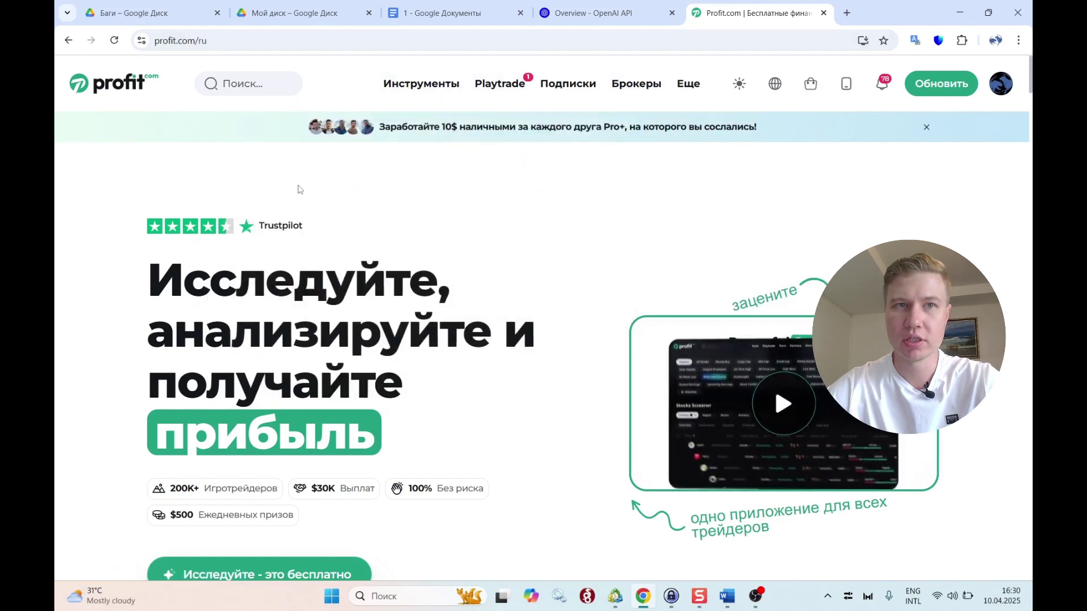
left_click(271, 43)
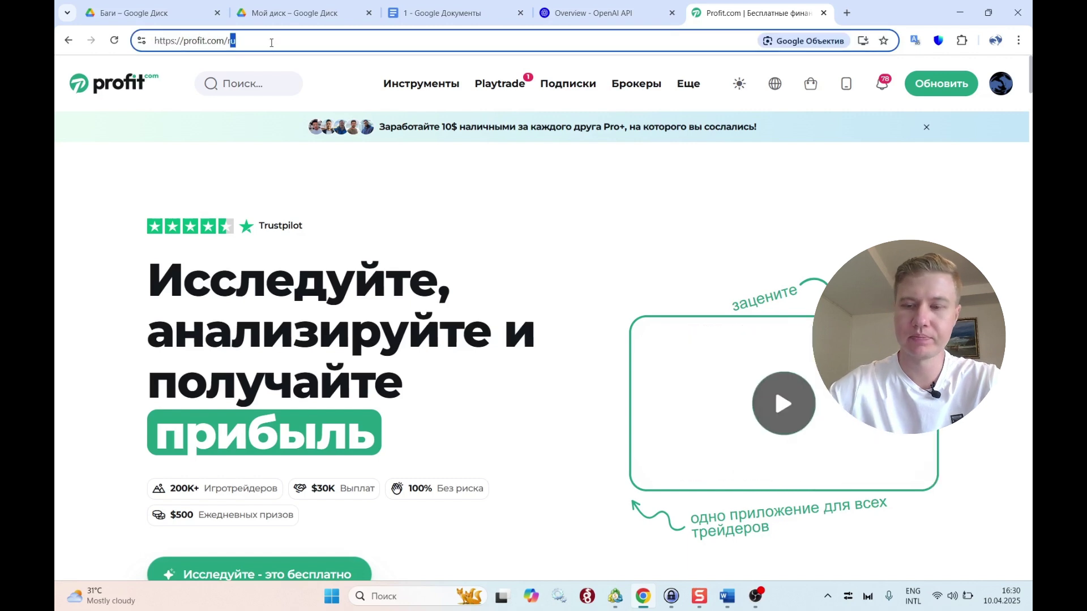
key("BackSpace")
key("Return")
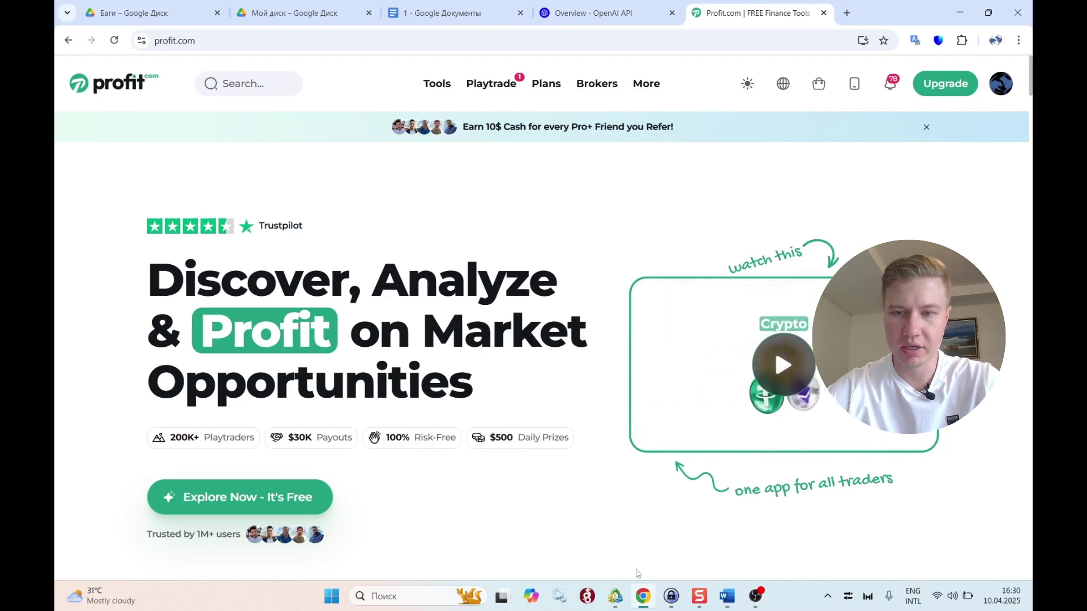
left_click(616, 597)
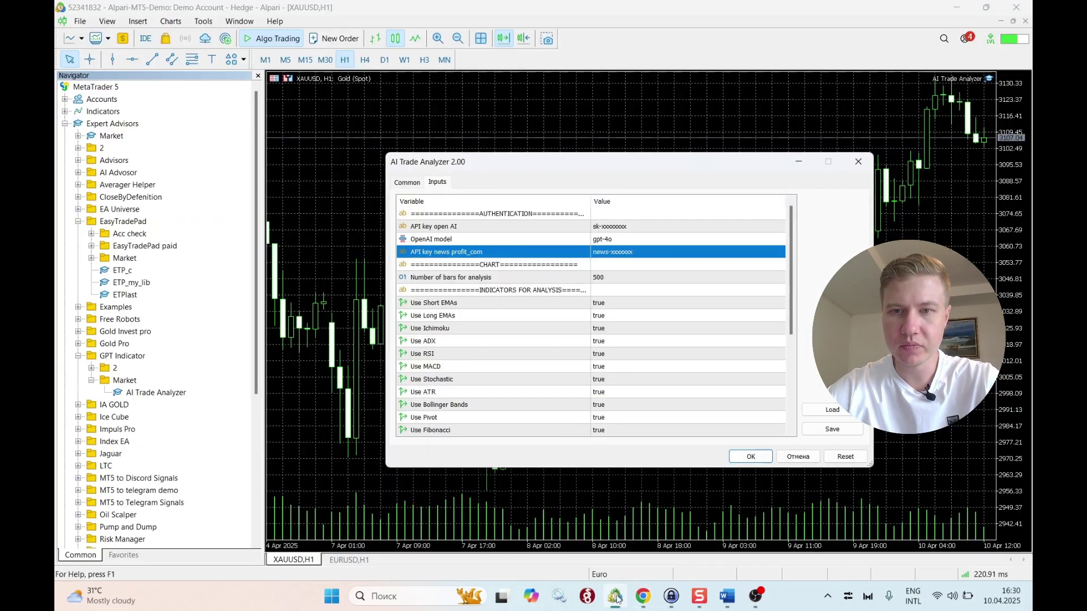
left_click(625, 277)
left_click(578, 226)
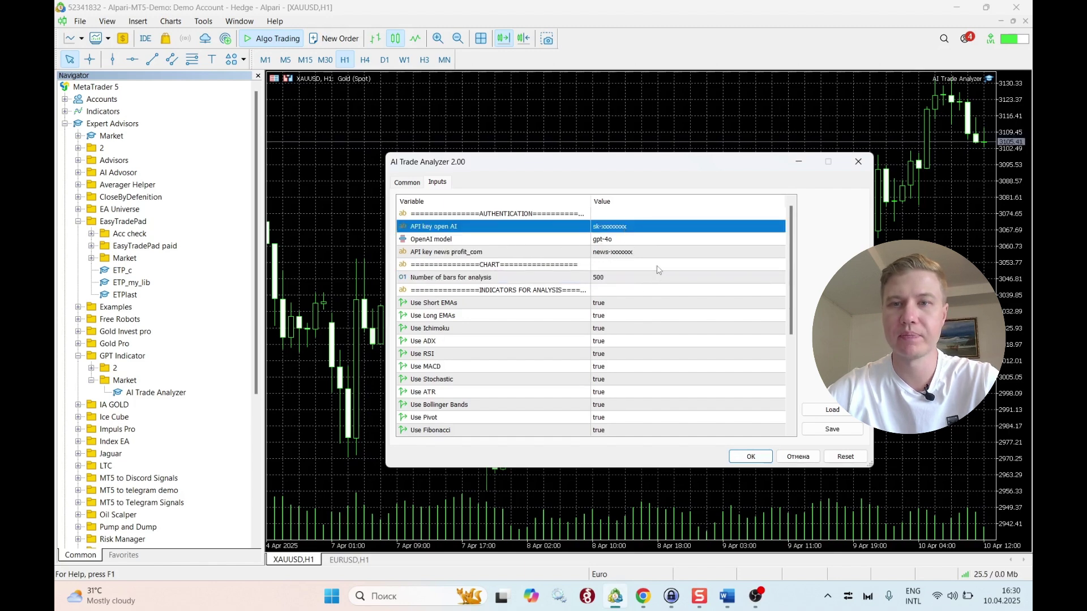
double_click(625, 278)
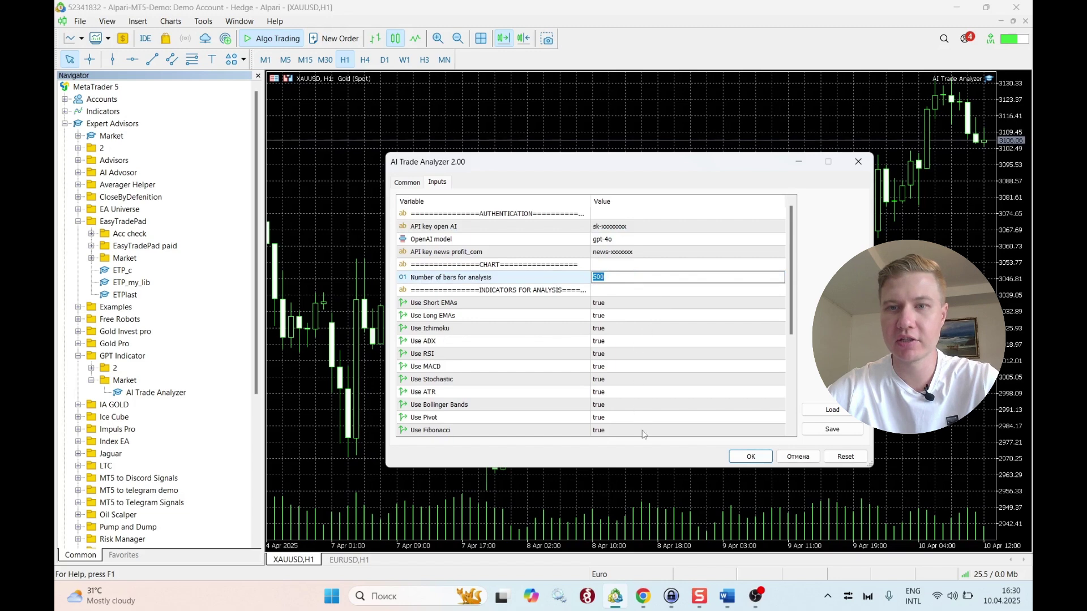
scroll(636, 341, "down", 3)
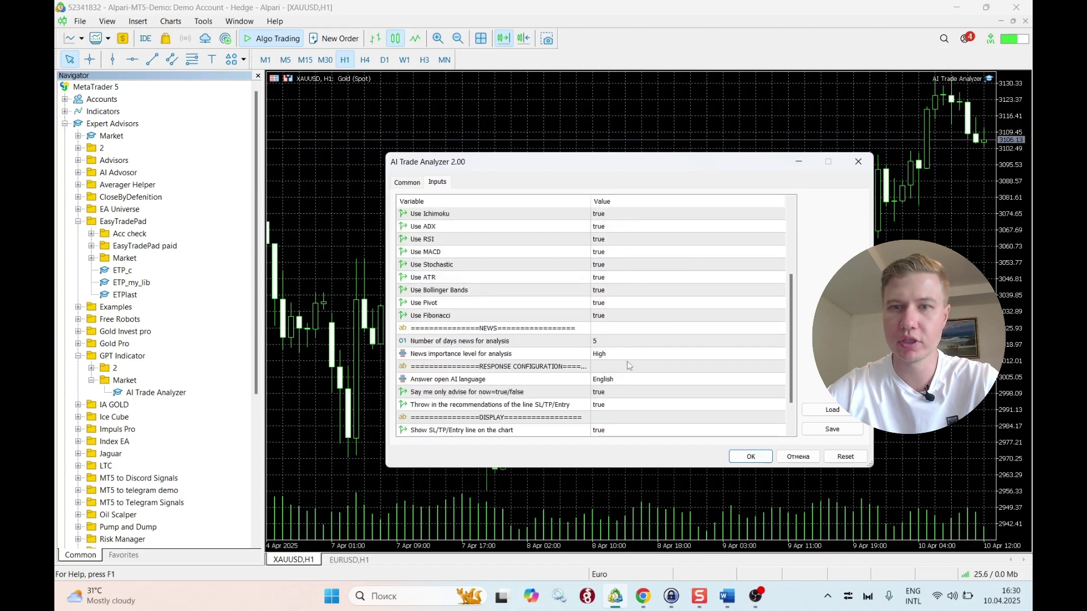
double_click(618, 344)
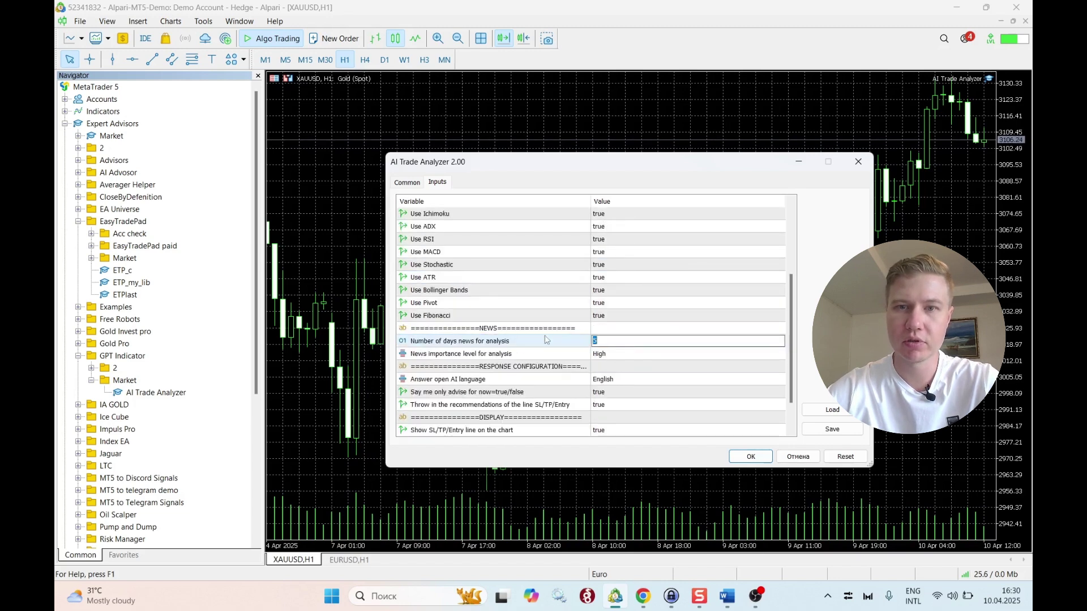
left_click(628, 383)
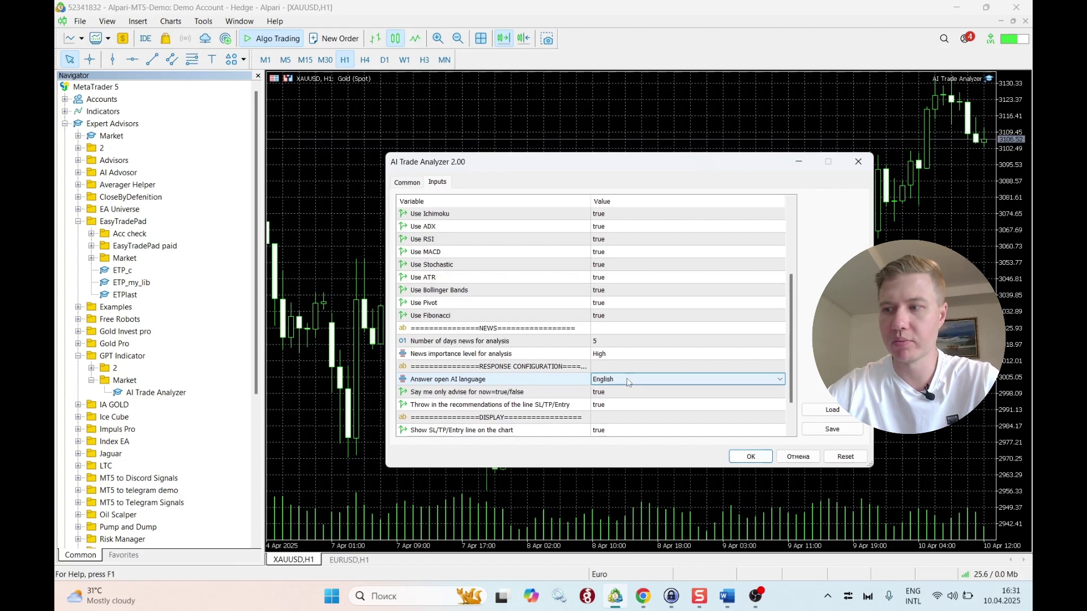
Load the 'gpt all indi.set' preset into the inputs and confirm with OK to start the analyzer
left_click(831, 411)
scroll(446, 374, "down", 2)
left_click(363, 386)
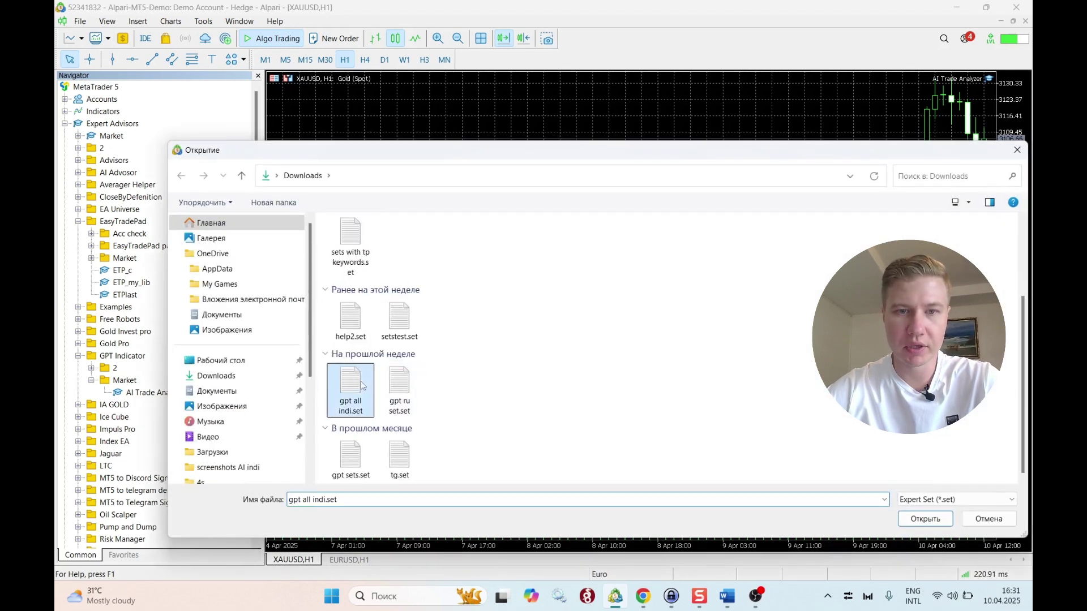
left_click(925, 519)
scroll(647, 382, "up", 3)
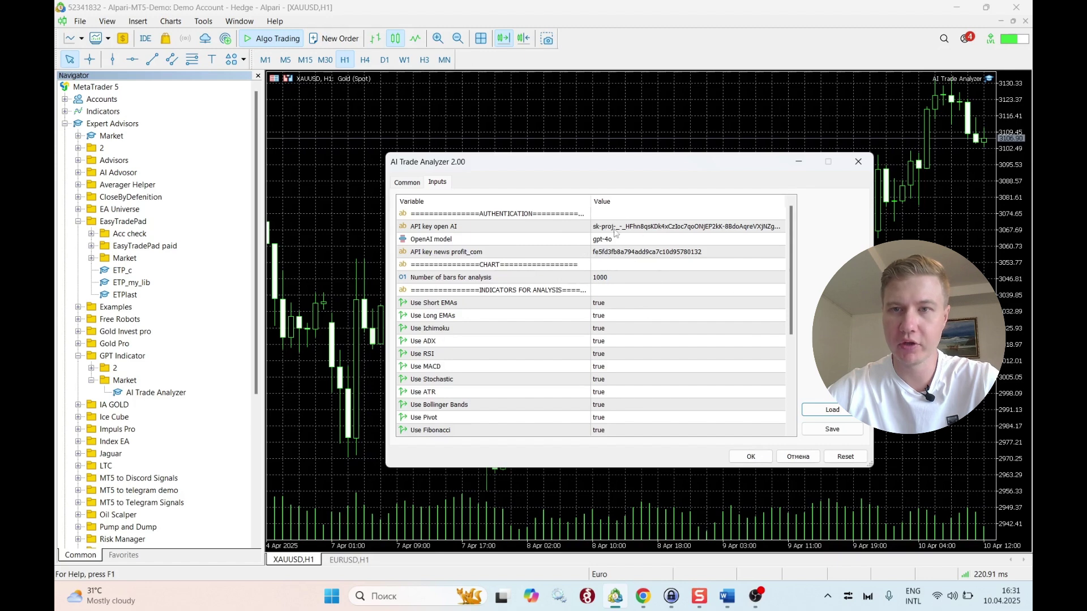
left_click(763, 459)
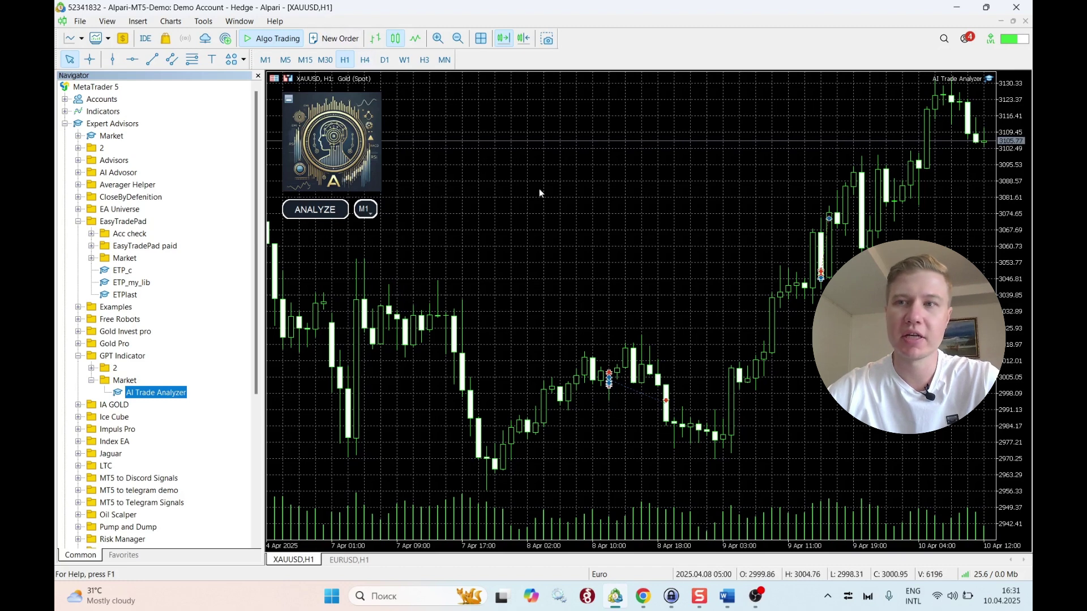
Verify the OpenAI and Profit.com WebRequest URLs in Expert Advisors options, then show the analyzer's timeframe choices
left_click(203, 20)
left_click(246, 174)
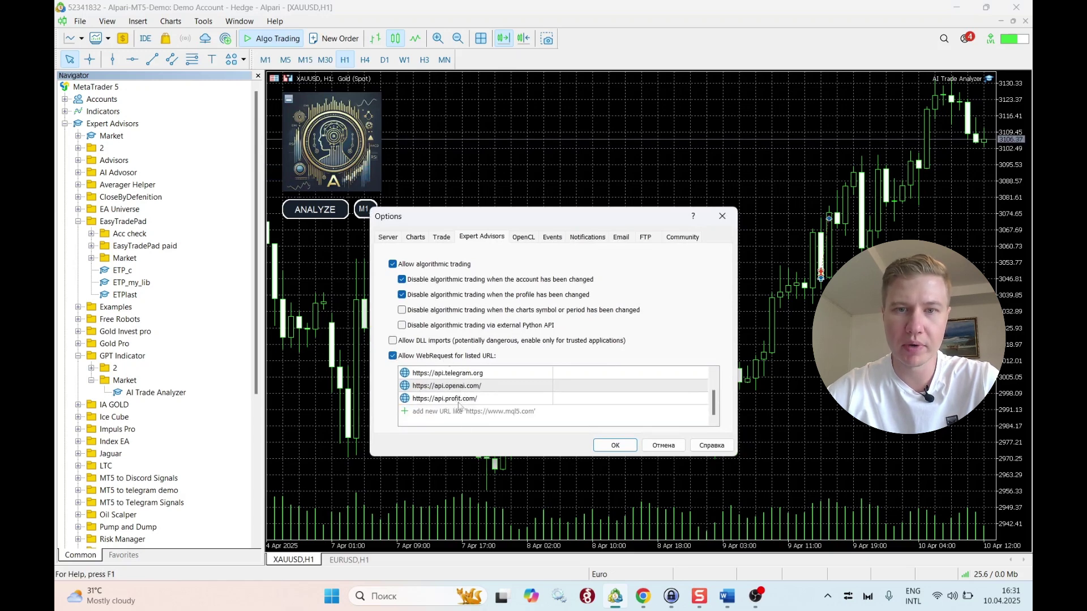
left_click(449, 401)
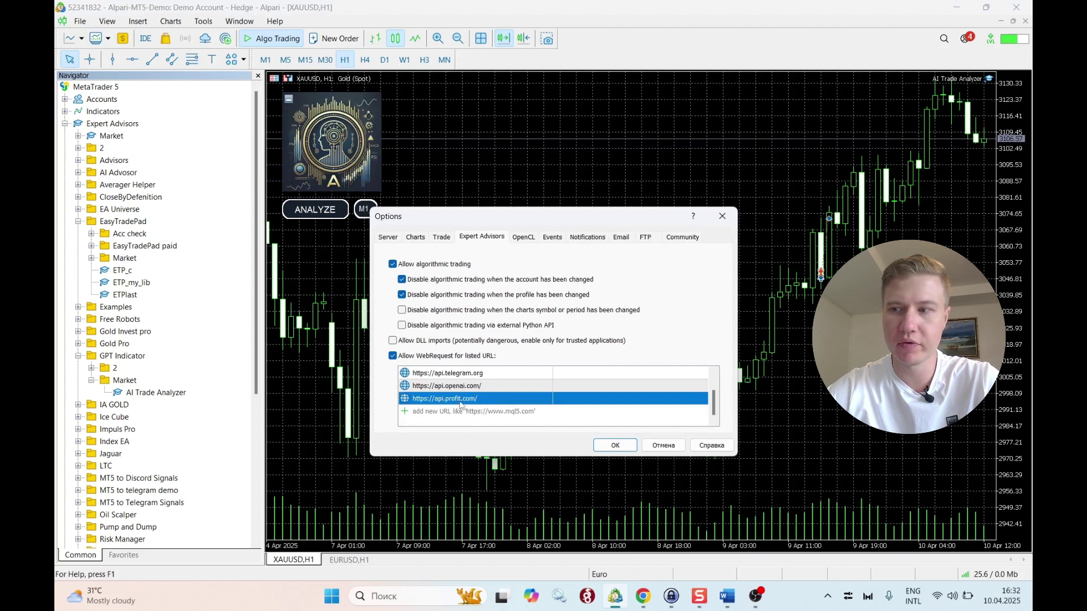
left_click(457, 390)
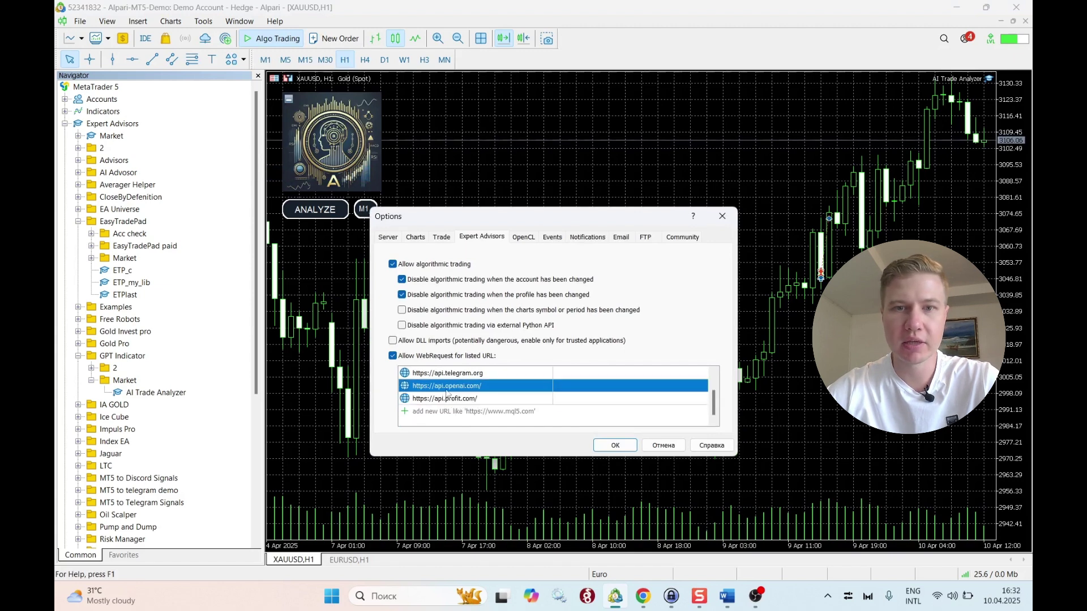
left_click(614, 443)
left_click(371, 213)
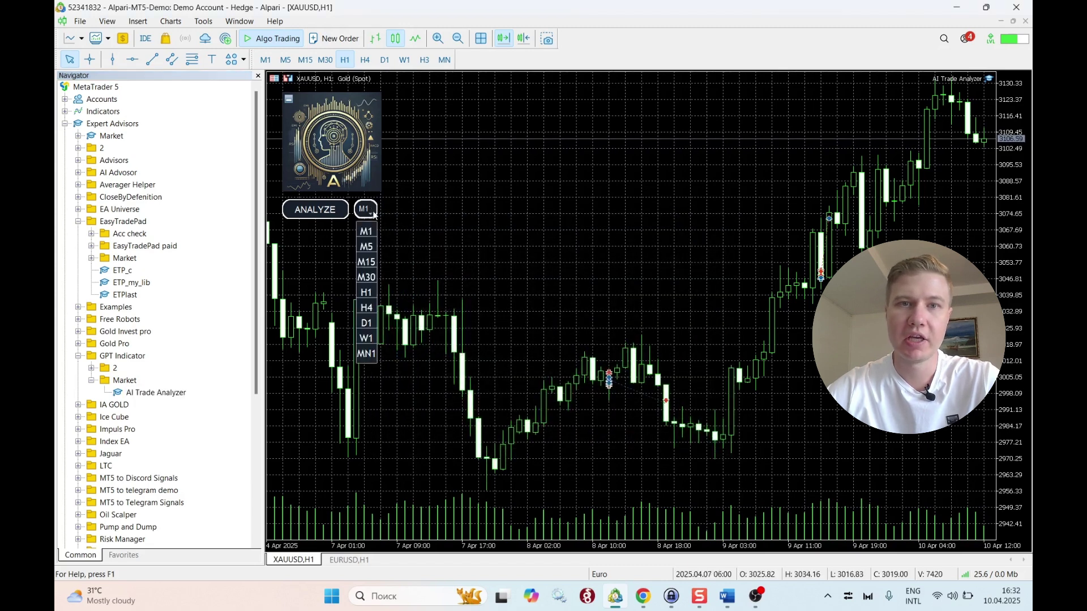
Run the AI analysis on the H1 timeframe and expand the Analysis Result panel
left_click(367, 293)
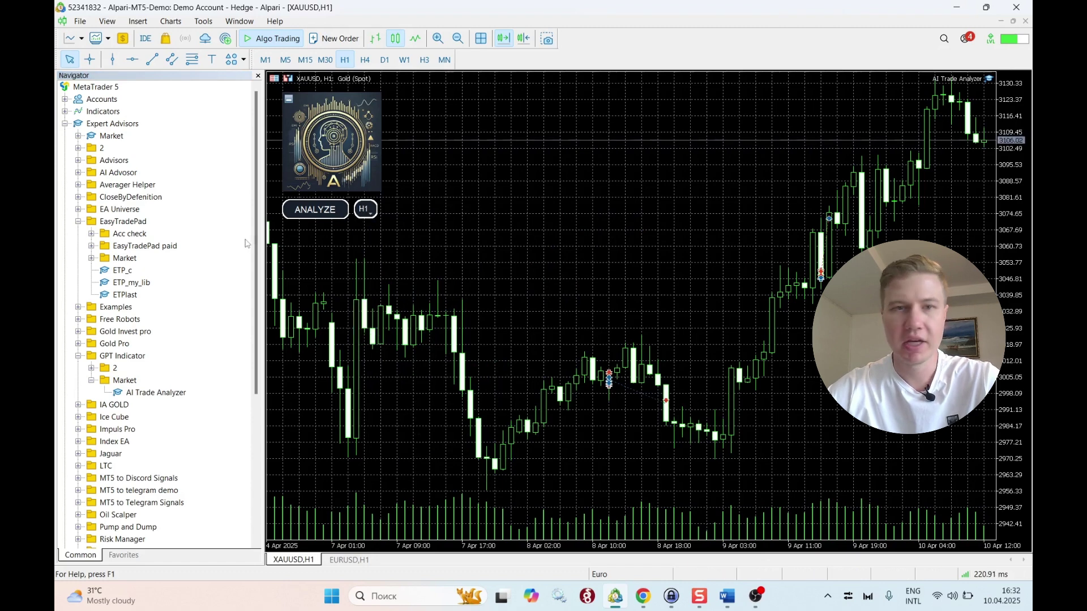
left_click(317, 212)
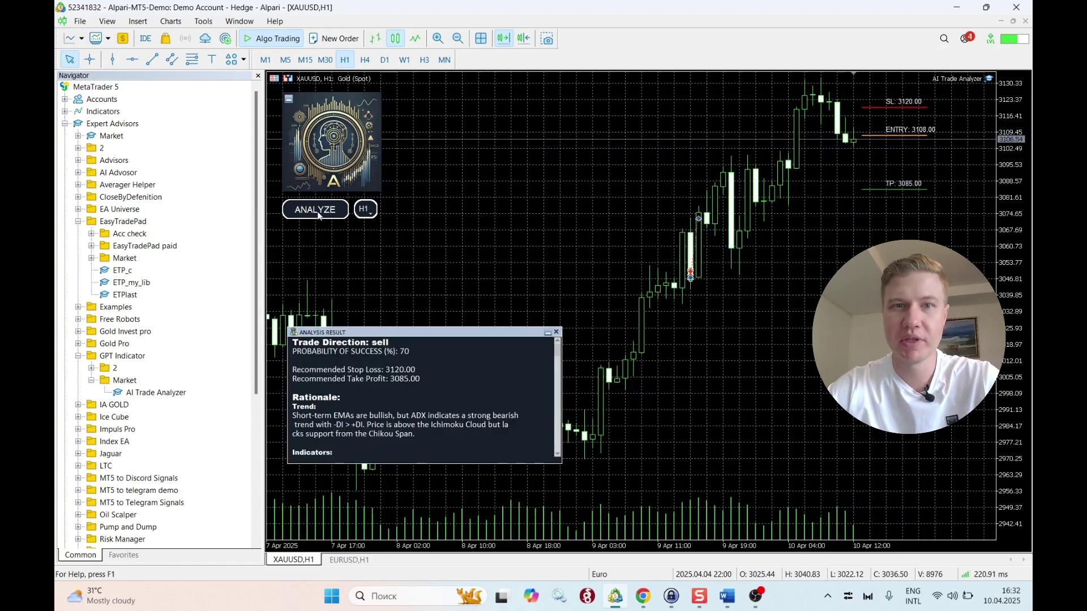
left_click_drag(413, 334, 412, 263)
double_click(411, 262)
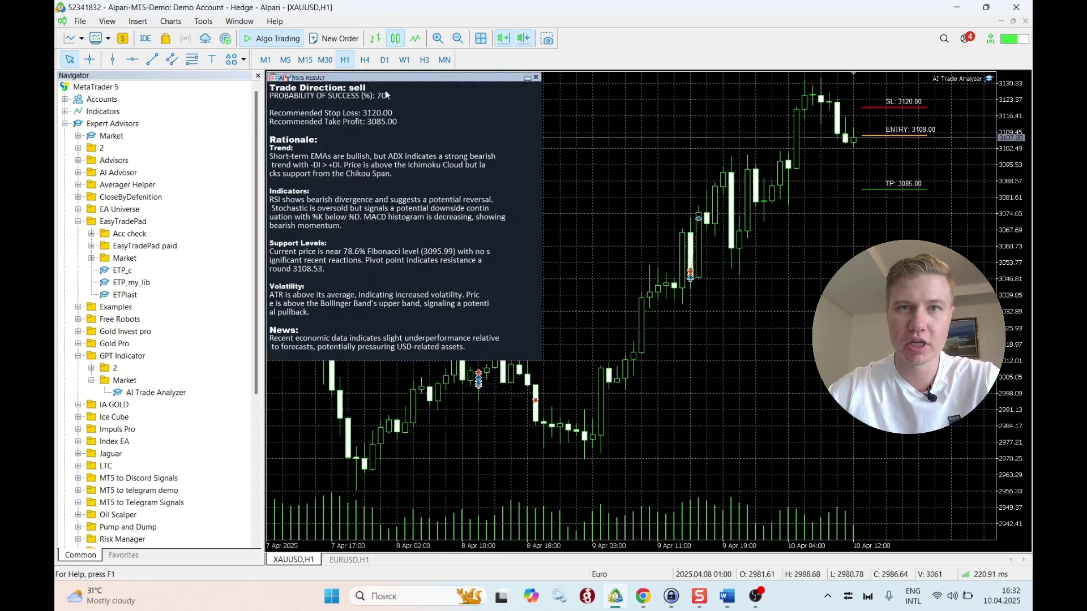
Resize and reposition the Analysis Result panel, leaving it beneath the analyzer logo
left_click_drag(395, 81, 455, 240)
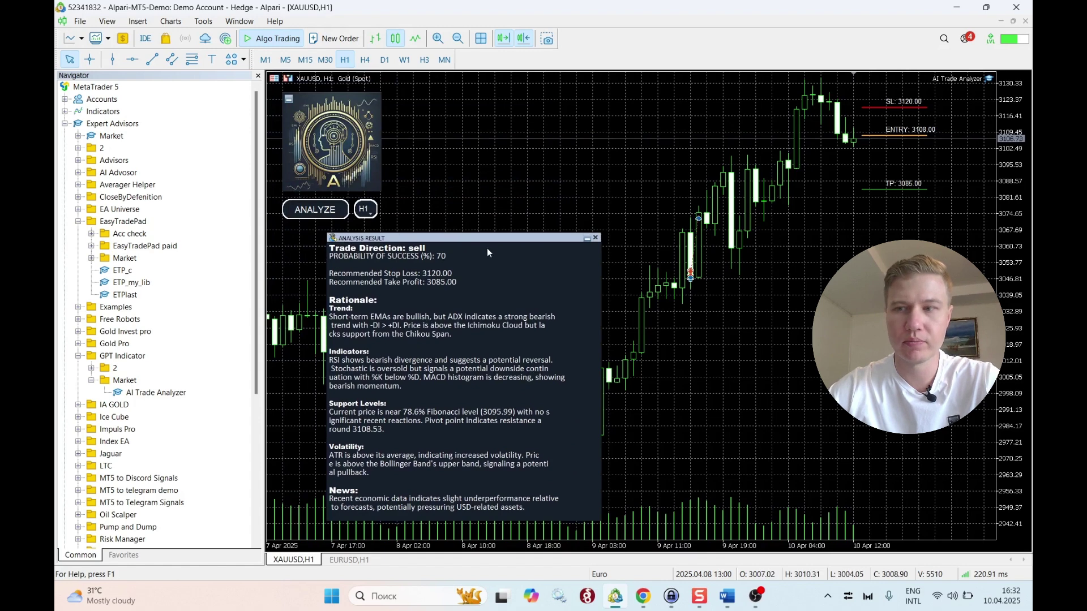
left_click_drag(479, 241, 431, 245)
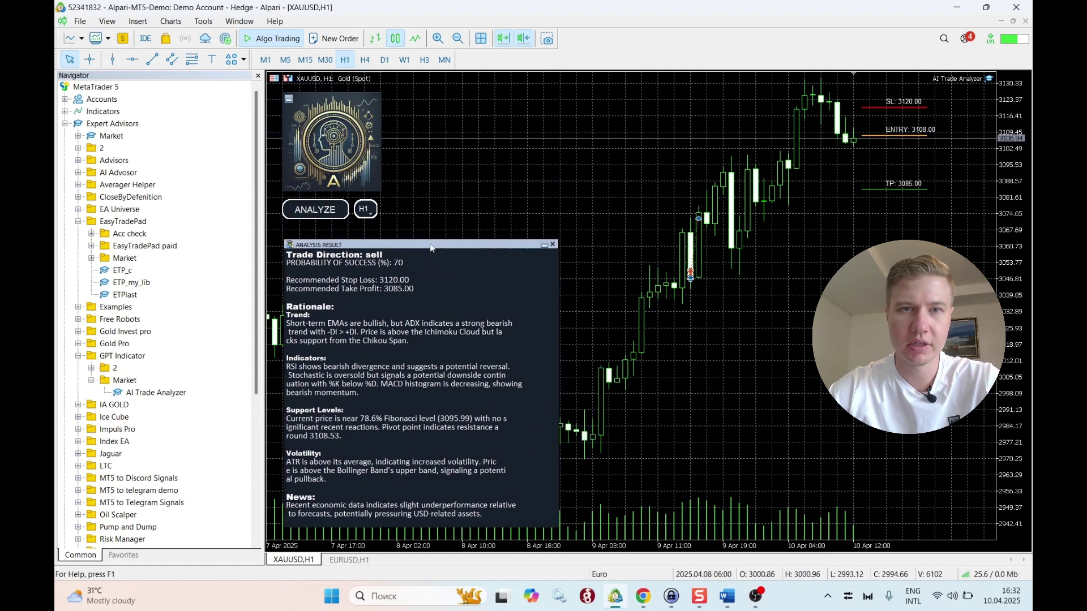
double_click(431, 243)
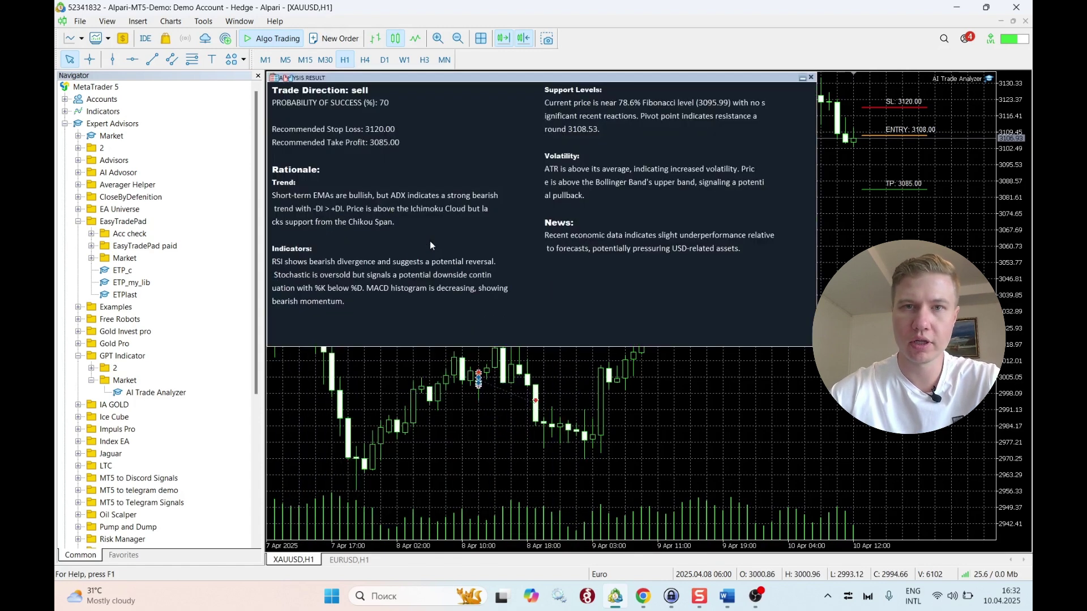
left_click_drag(442, 77, 465, 255)
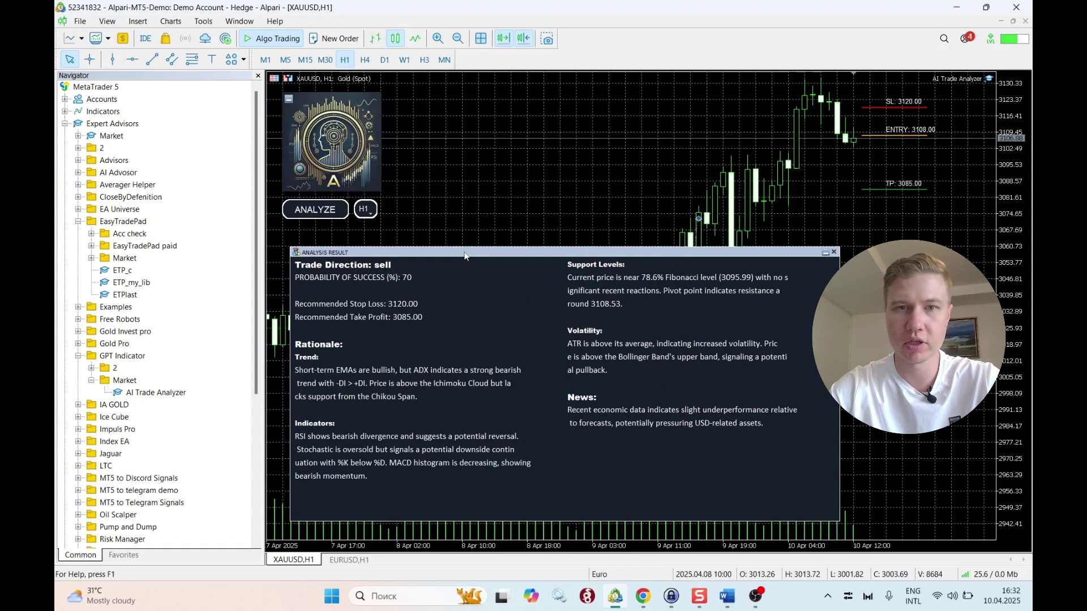
double_click(465, 252)
double_click(418, 79)
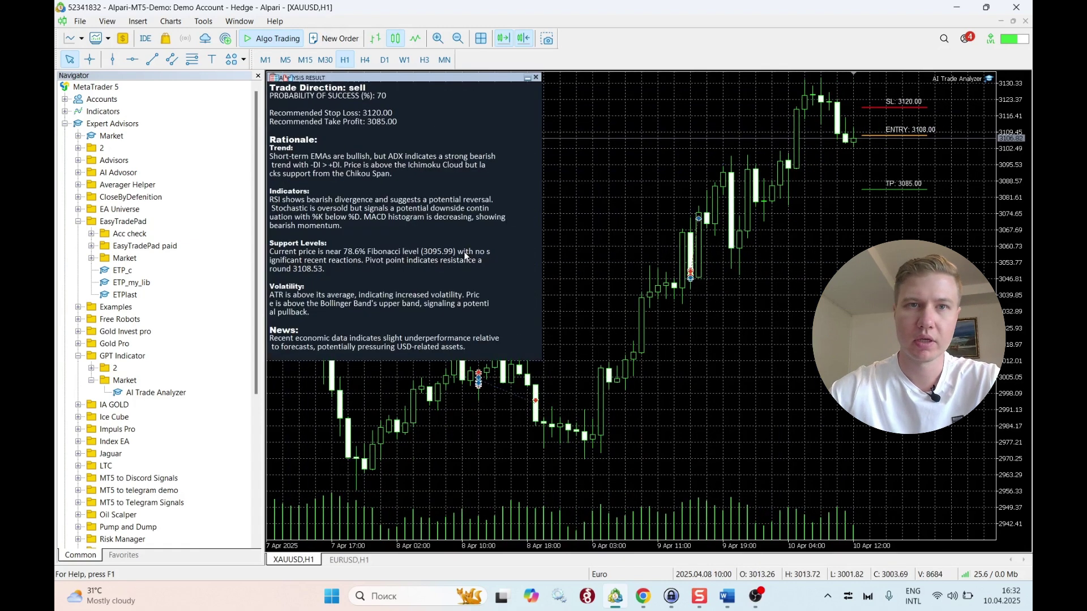
left_click_drag(417, 80, 455, 263)
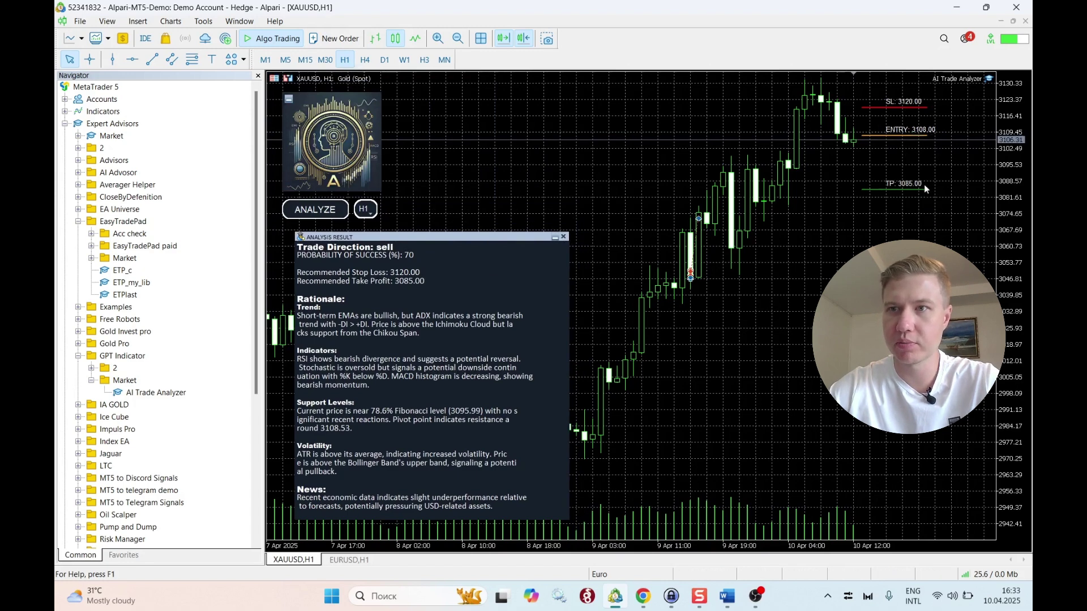
From the Expert List, review AI Trade Analyzer's inputs, including advise-only, and close without changes
right_click(652, 186)
left_click(722, 230)
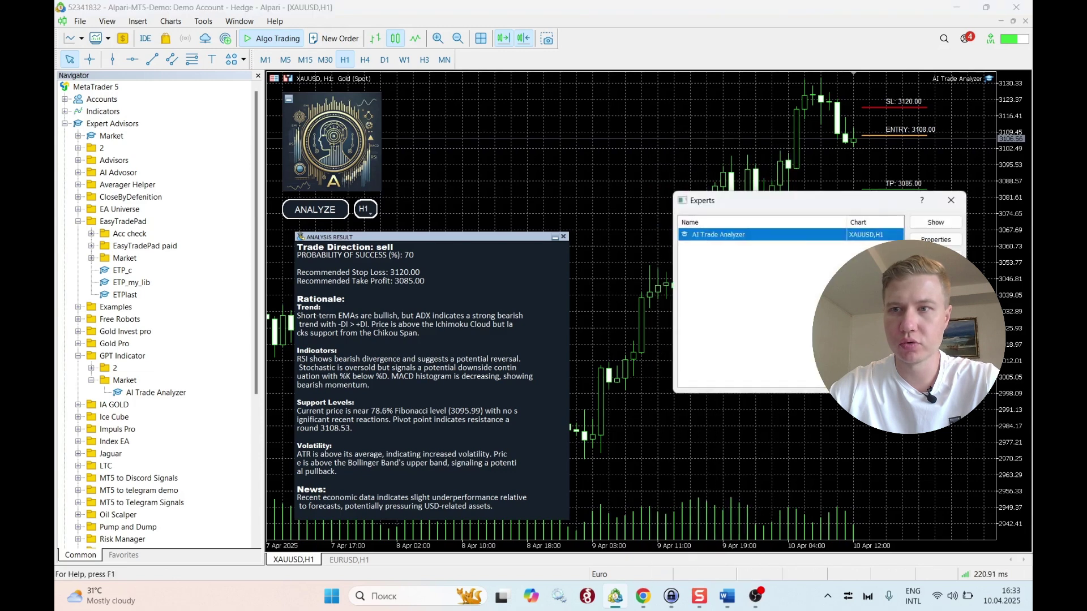
left_click(935, 239)
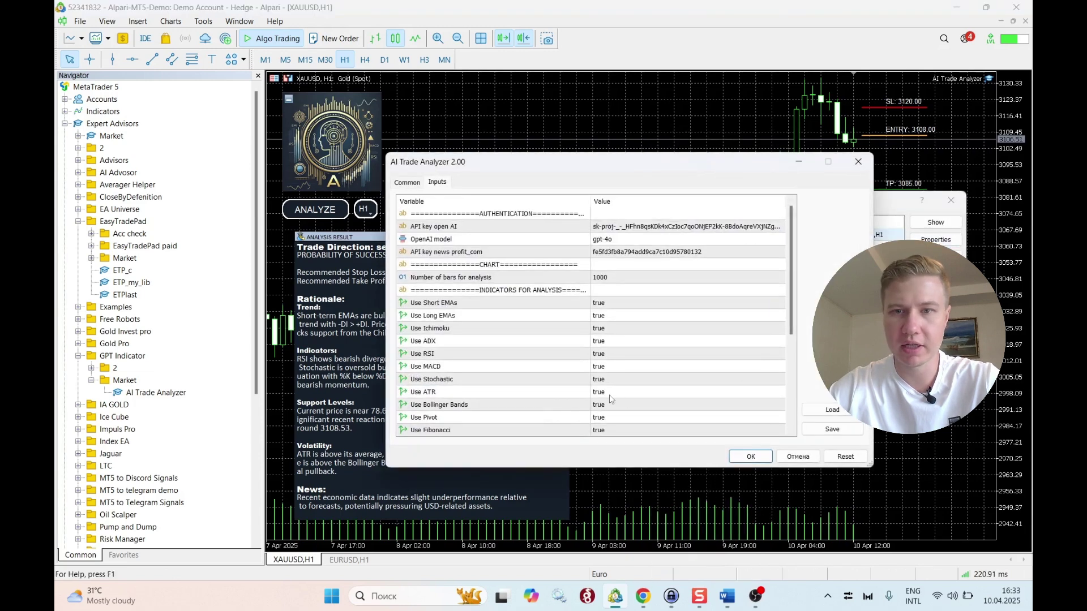
scroll(613, 399, "down", 5)
left_click(510, 356)
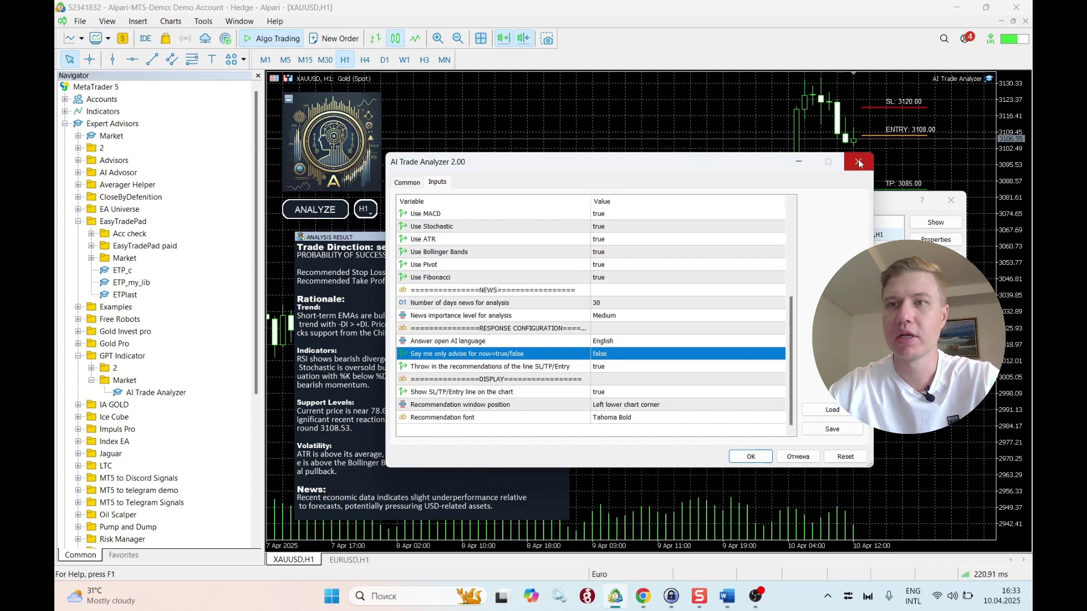
left_click(859, 159)
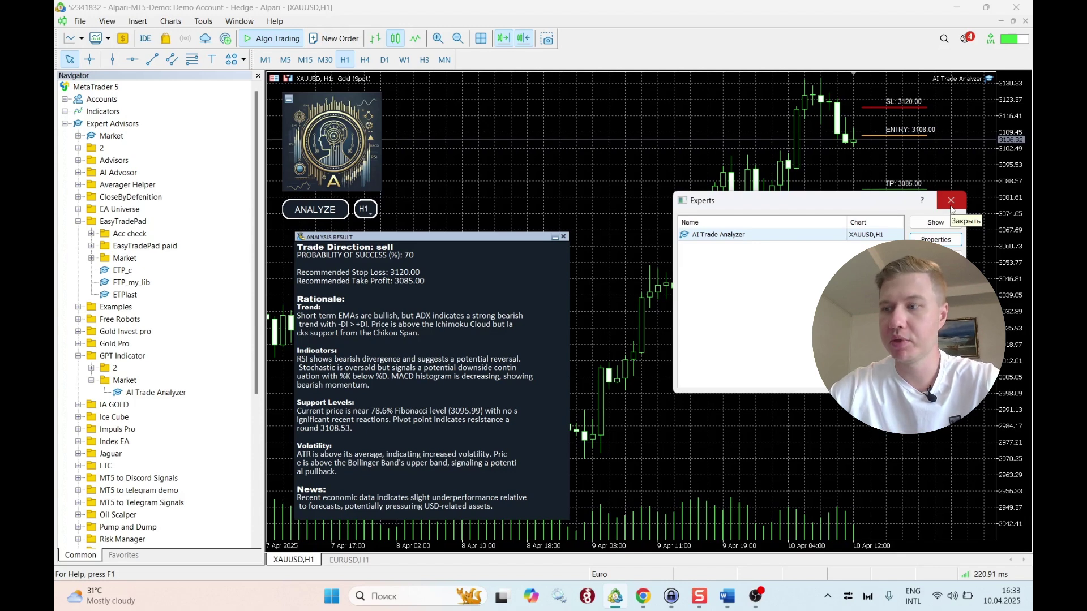
Close the Experts list, hide the Navigator, and nudge the Analysis Result panel up and right
left_click(951, 202)
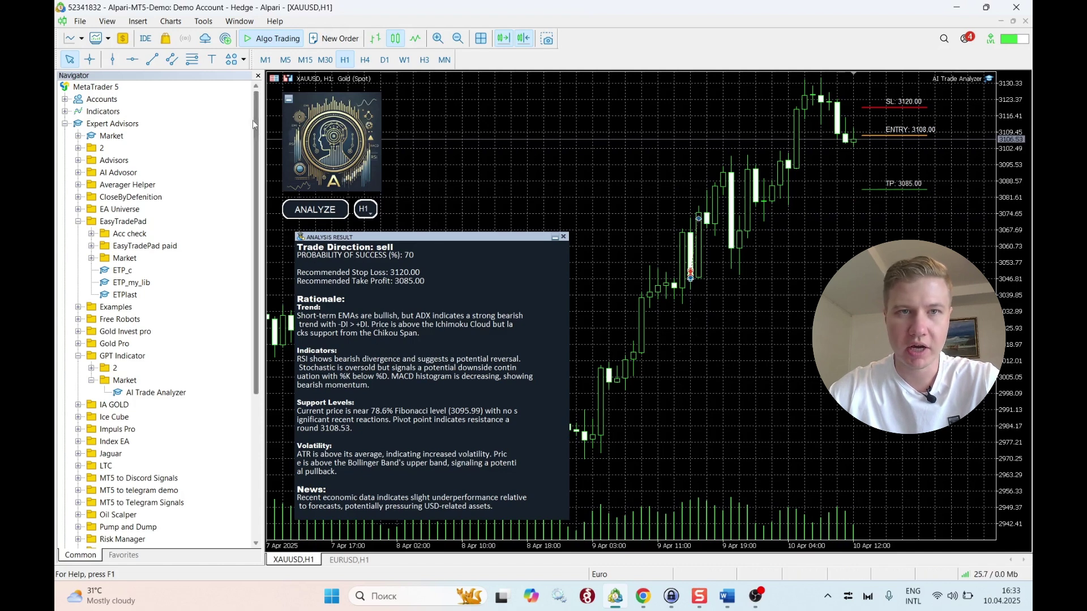
left_click(258, 76)
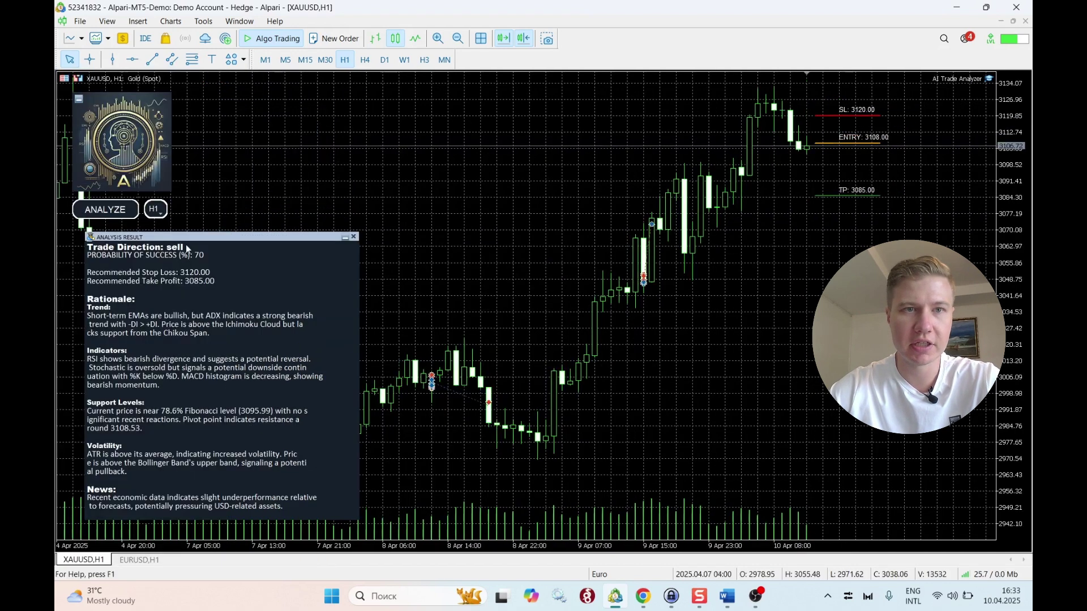
mouse_move(203, 241)
left_mouse_down()
mouse_move(232, 223)
mouse_move(220, 247)
left_mouse_up()
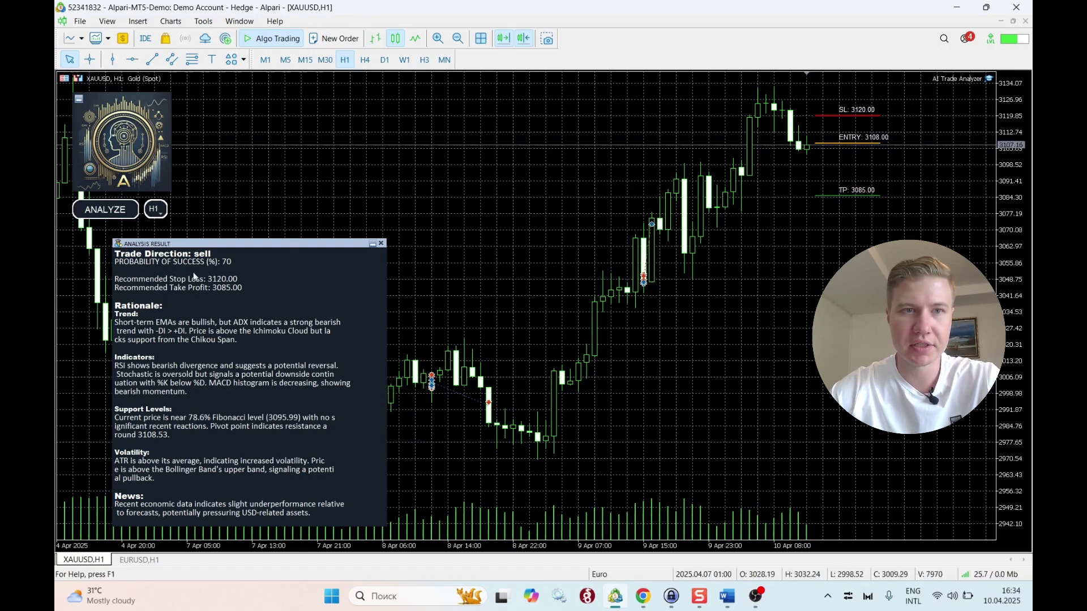
Park the collapsed results panel, zoom out to 31 March–10 April, then re-expand it lower down
left_click(371, 244)
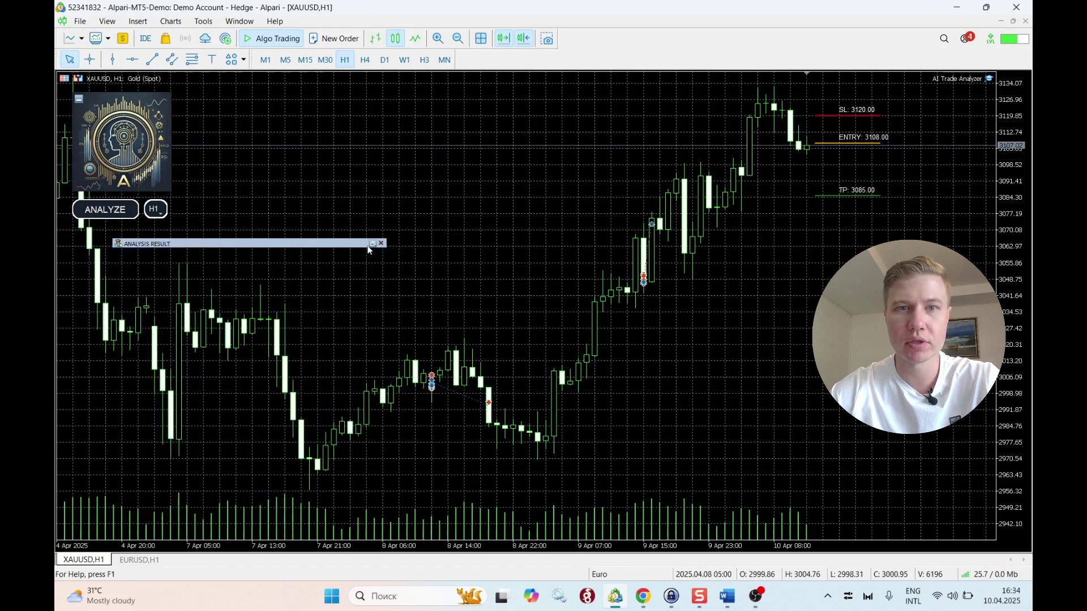
left_click_drag(262, 249, 223, 438)
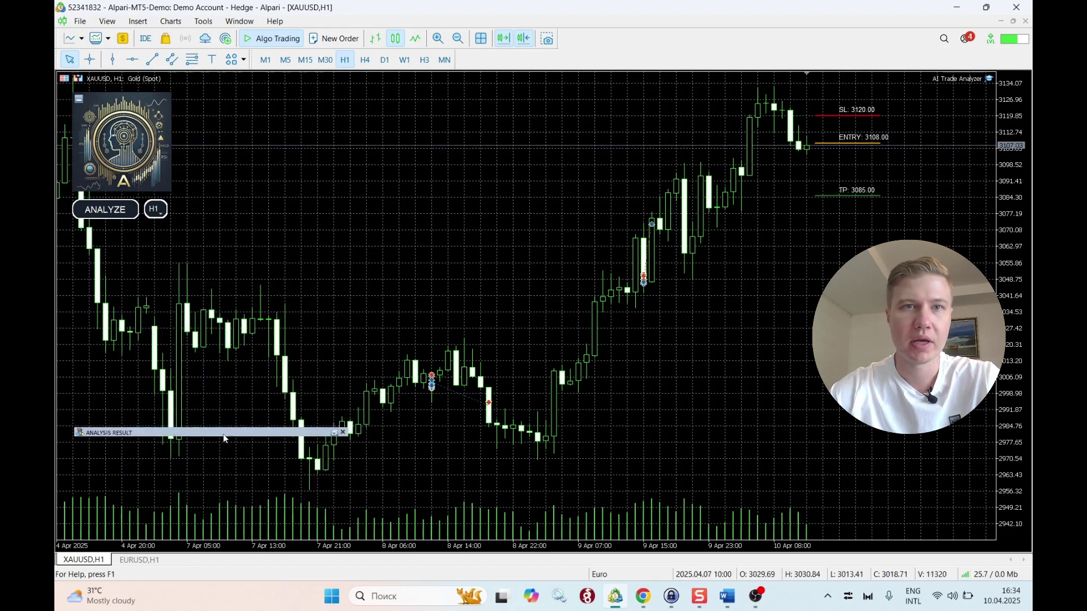
left_click(459, 38)
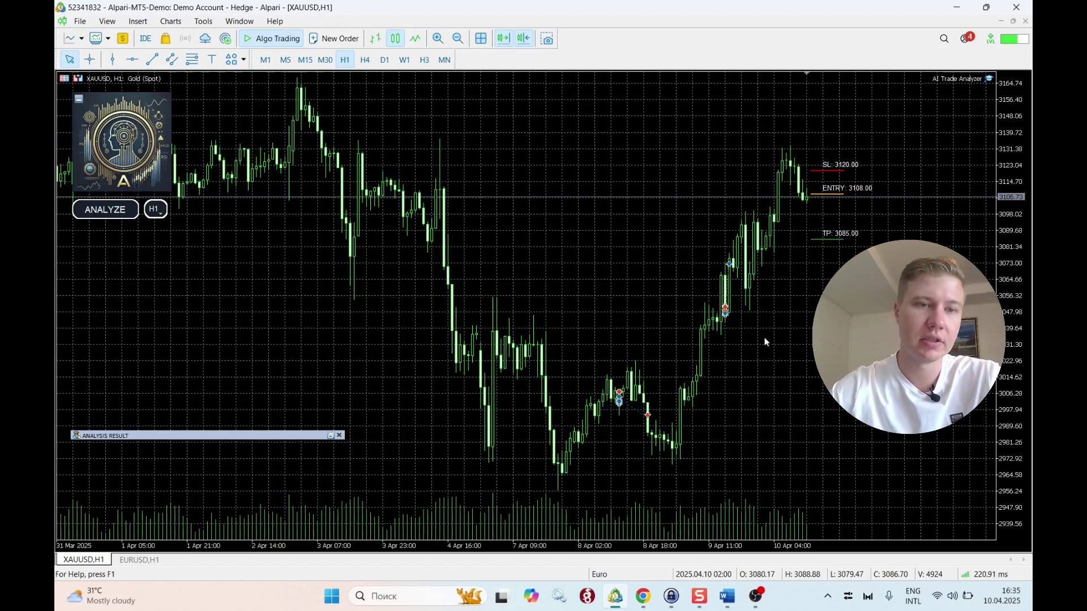
double_click(288, 436)
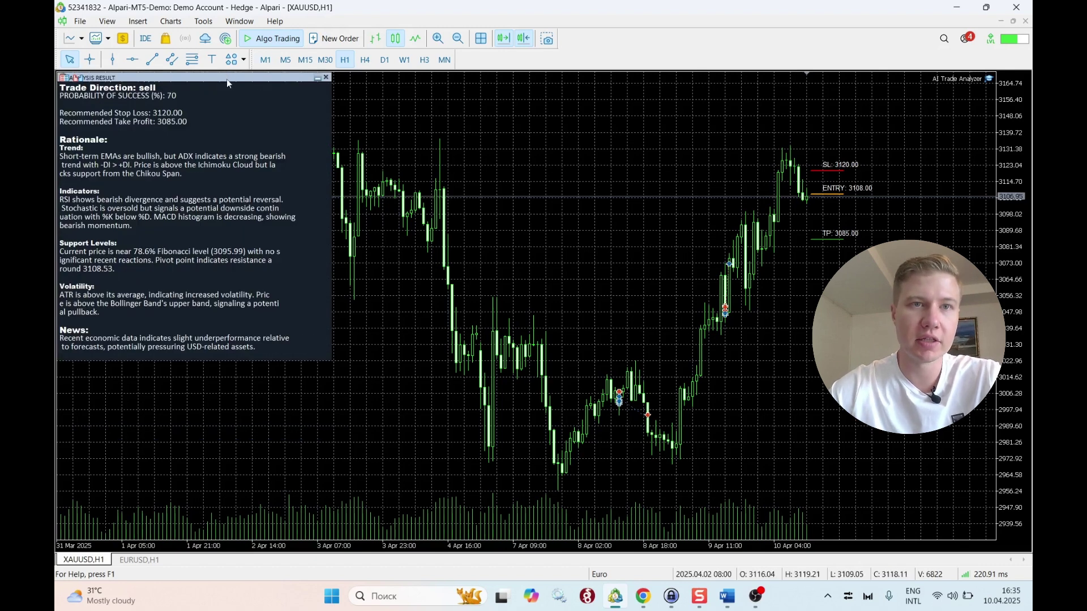
left_click_drag(227, 79, 241, 246)
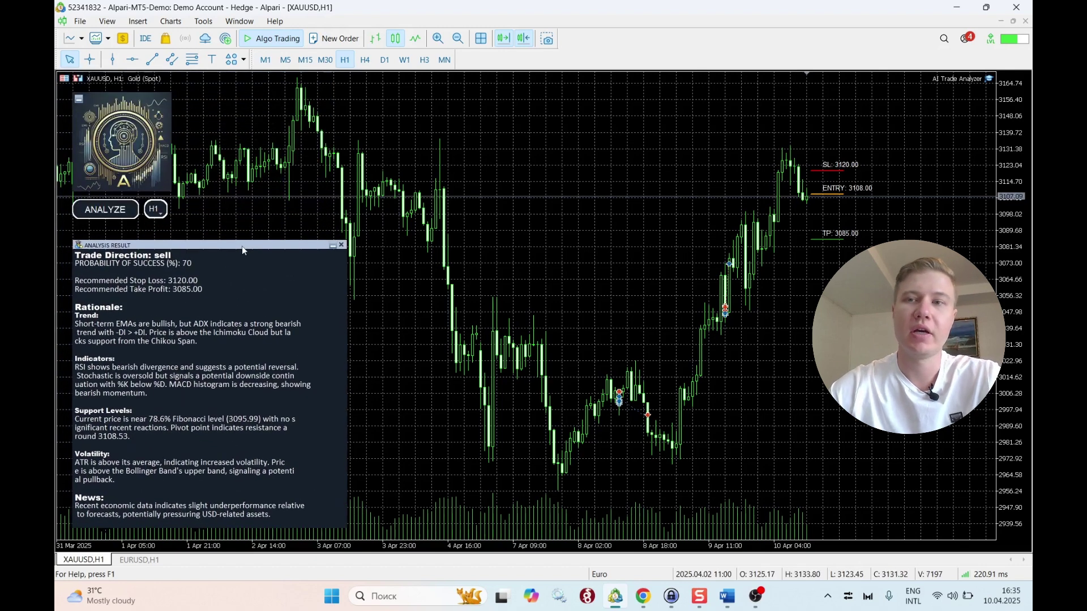